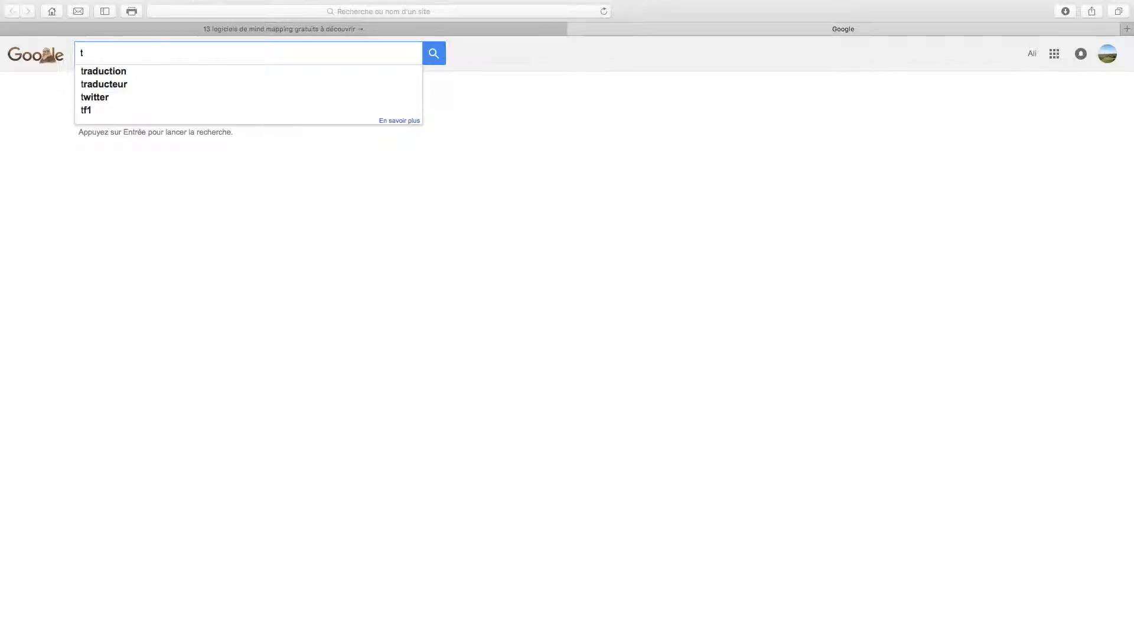
Search Google for tagul and open the Tagul – Word Cloud Art site
key(Return)
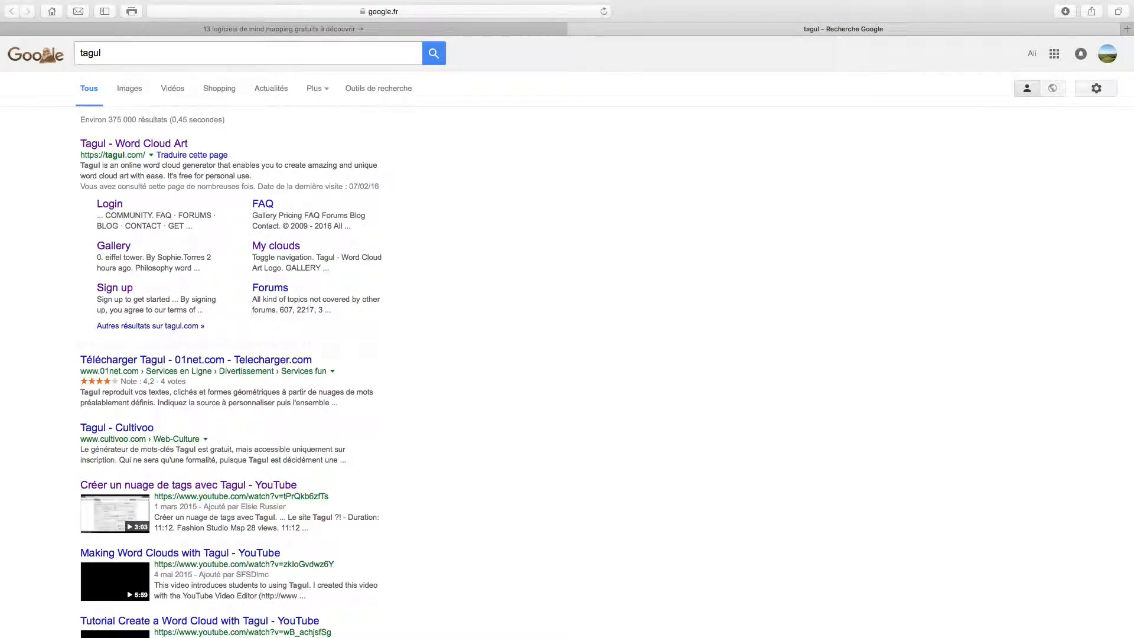
click(167, 148)
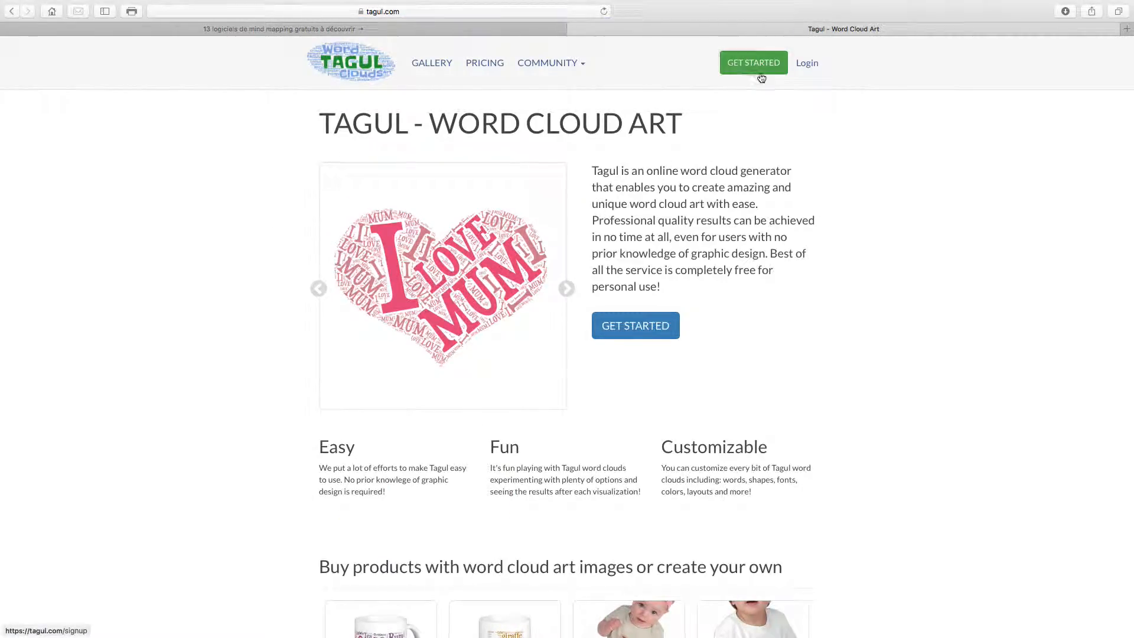
Go to the Tagul sign-up page and place the cursor in the username field
click(761, 63)
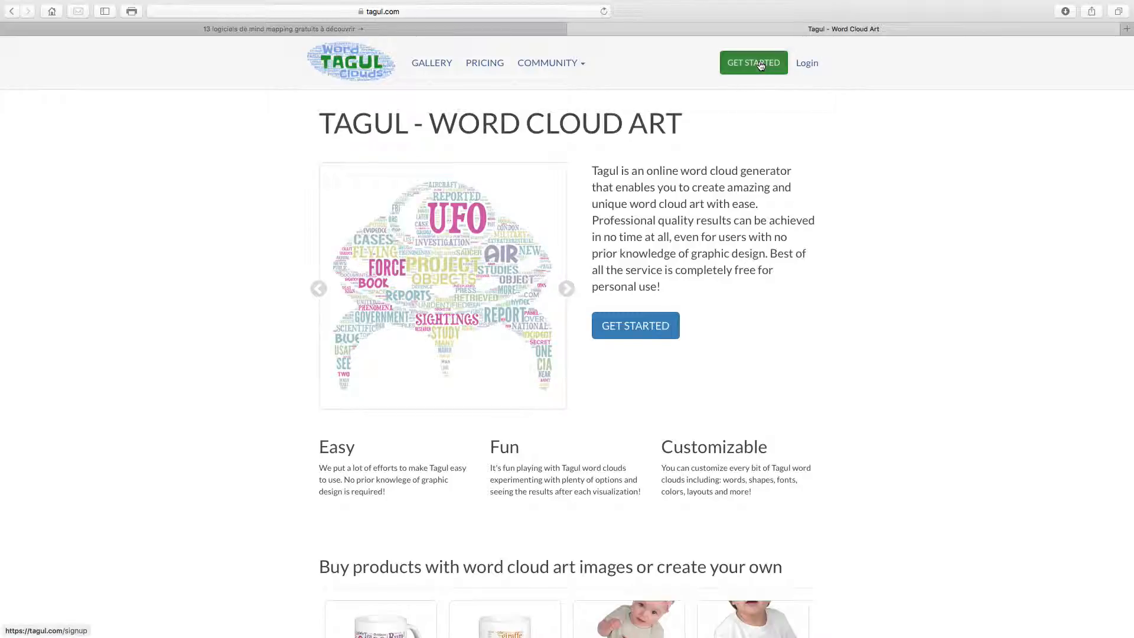
click(484, 178)
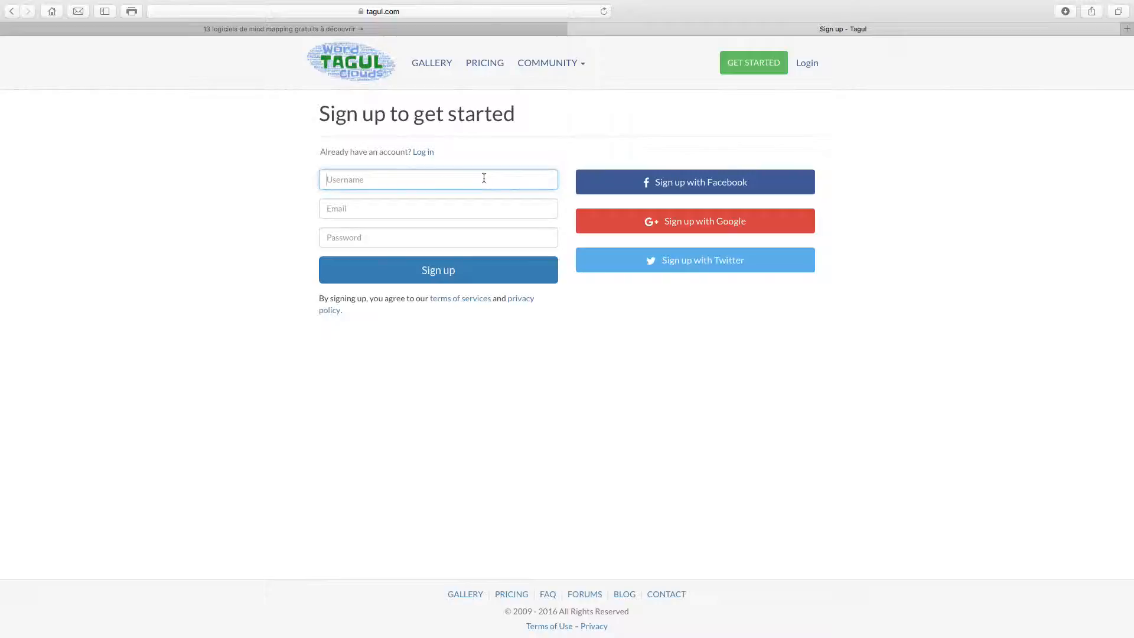
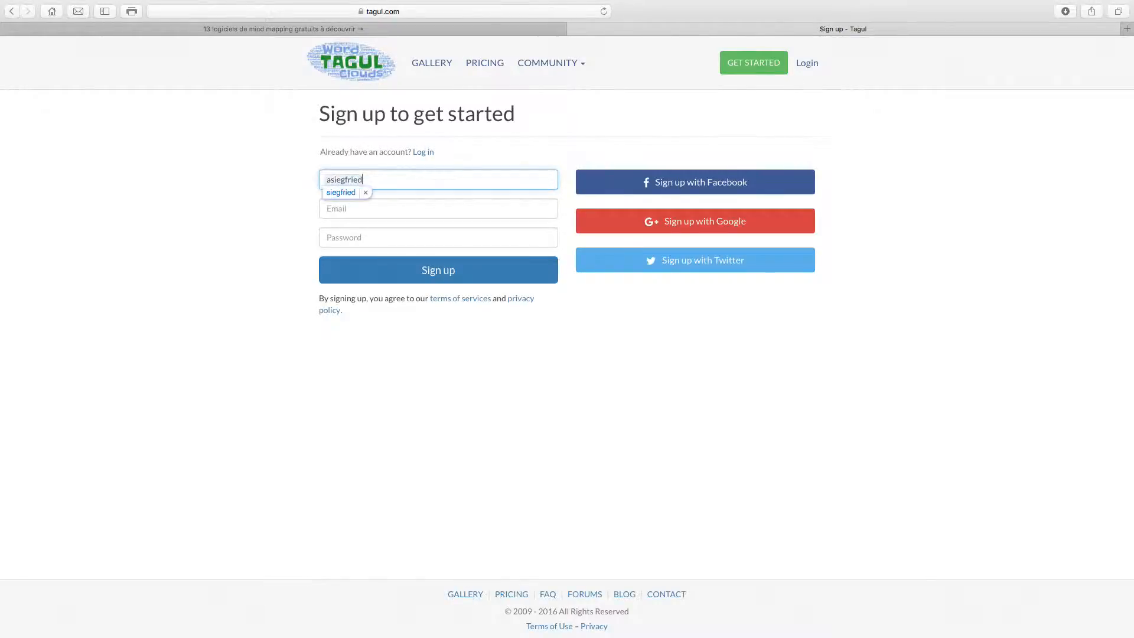
Register a Tagul account with a username, e-mail address and password
click(365, 192)
click(370, 203)
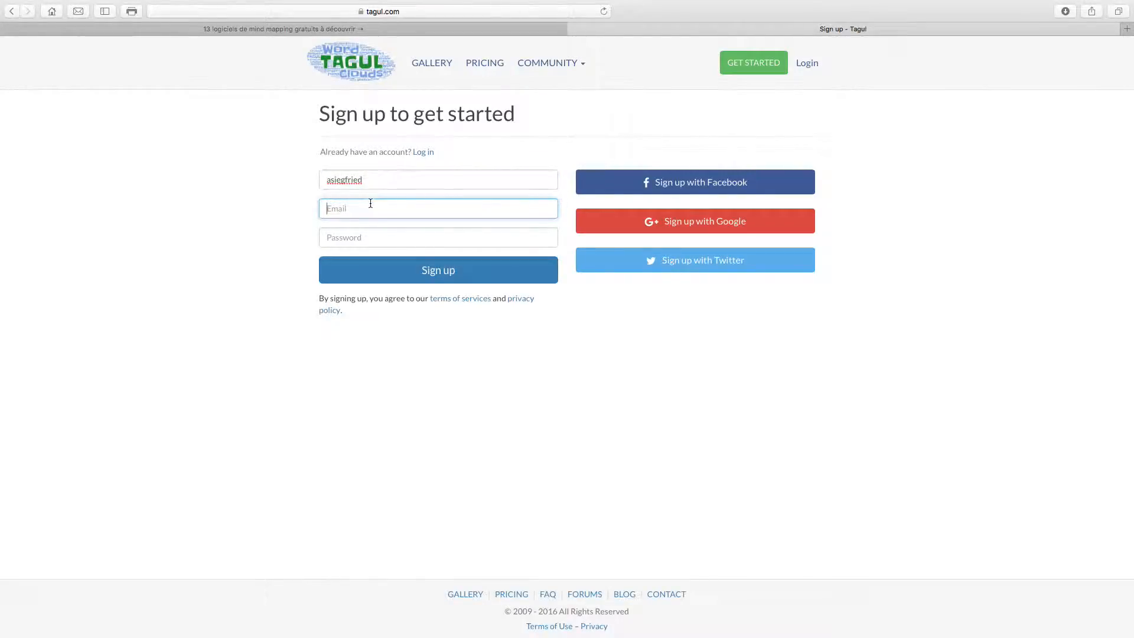
click(383, 241)
text(••••••)
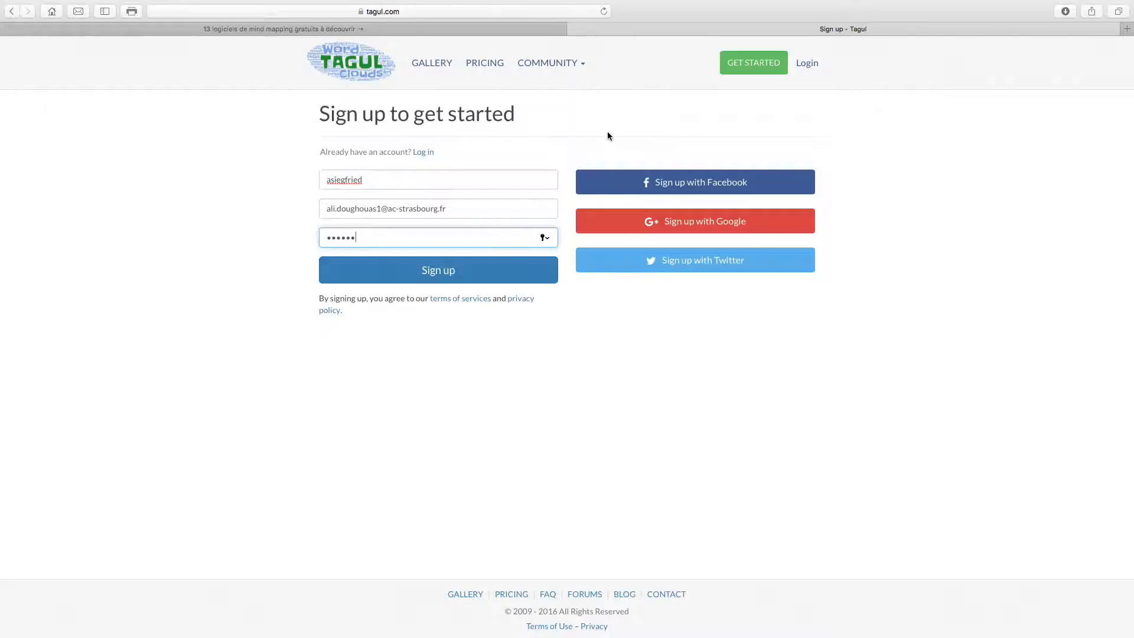
click(442, 272)
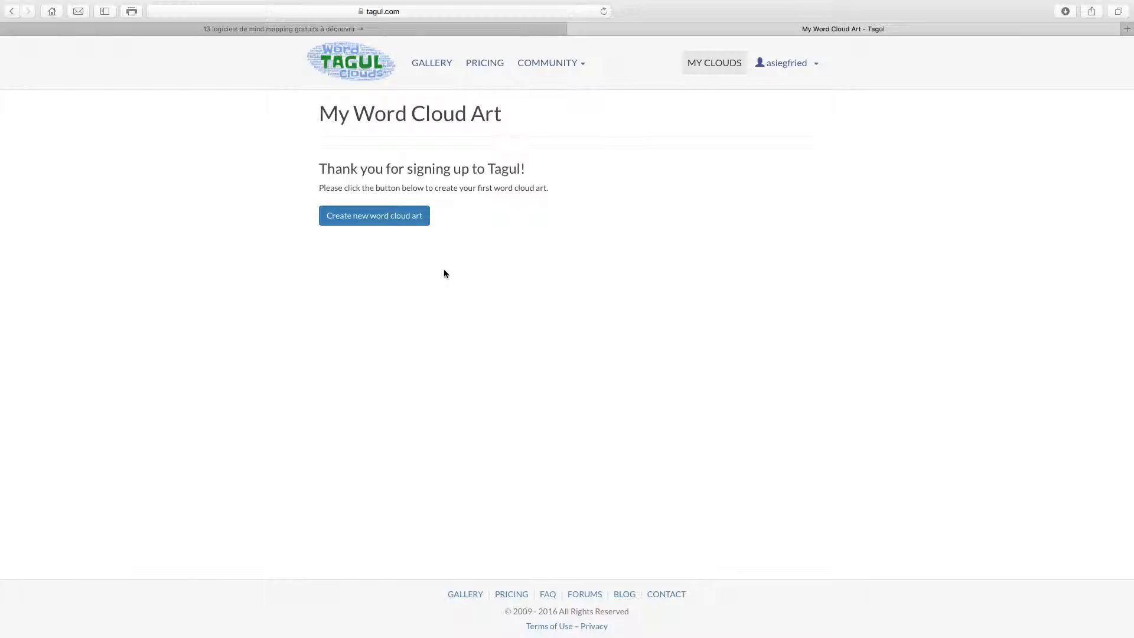
Create a new word cloud and retitle it from 'Cloud 1' to 'Nuage 1'
click(377, 217)
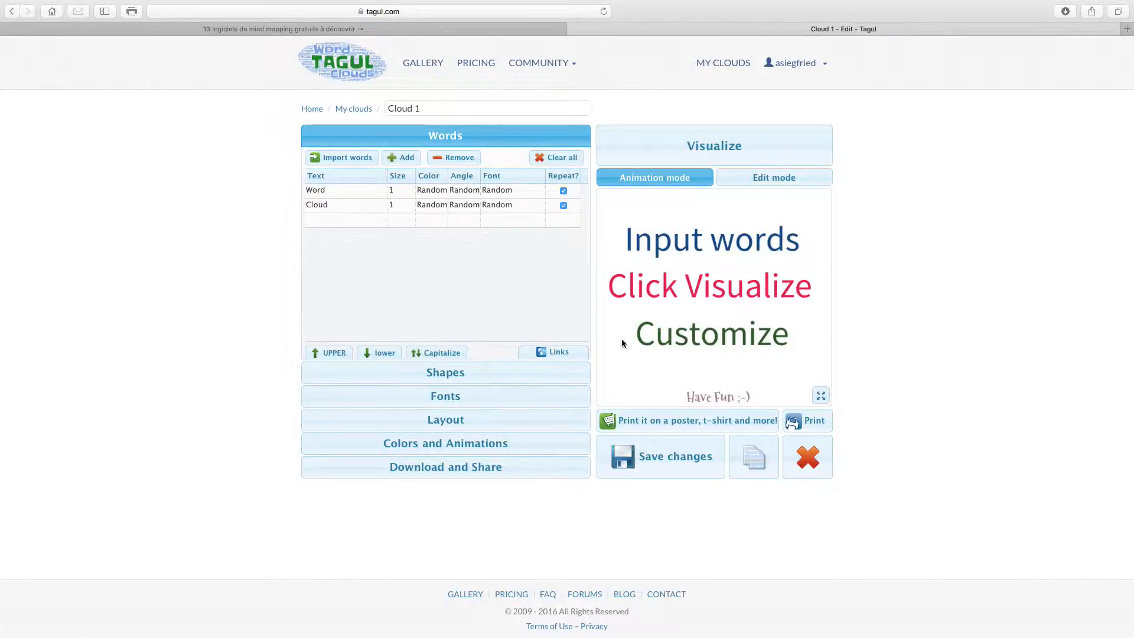
triple_click(428, 105)
text(Nuage 1)
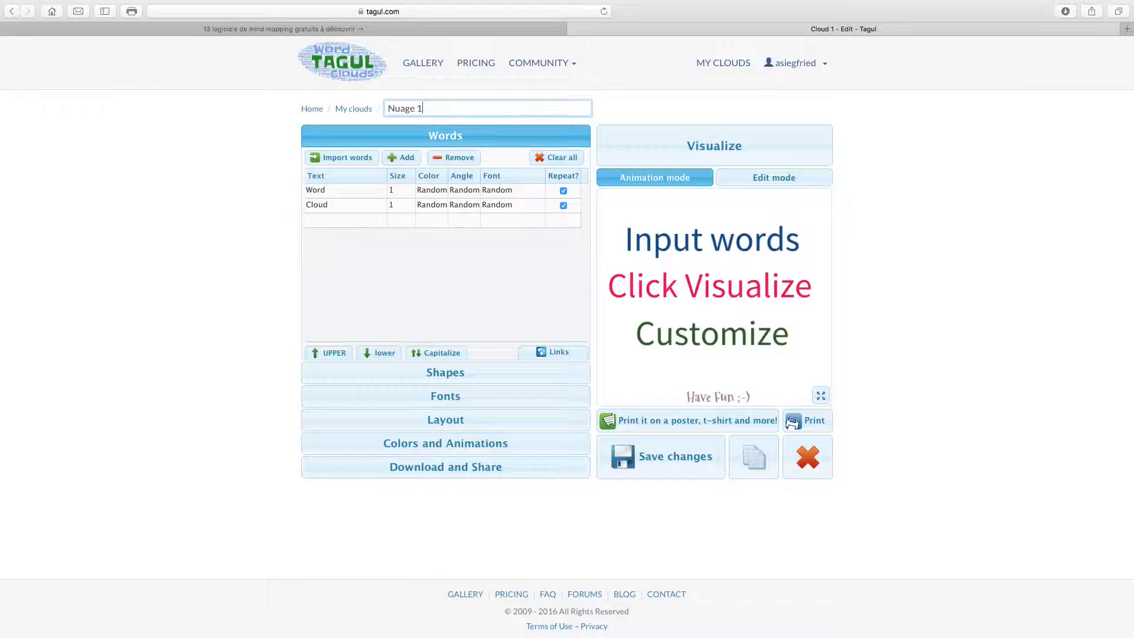
Replace the default words Word and Cloud with Vente and Client
click(380, 219)
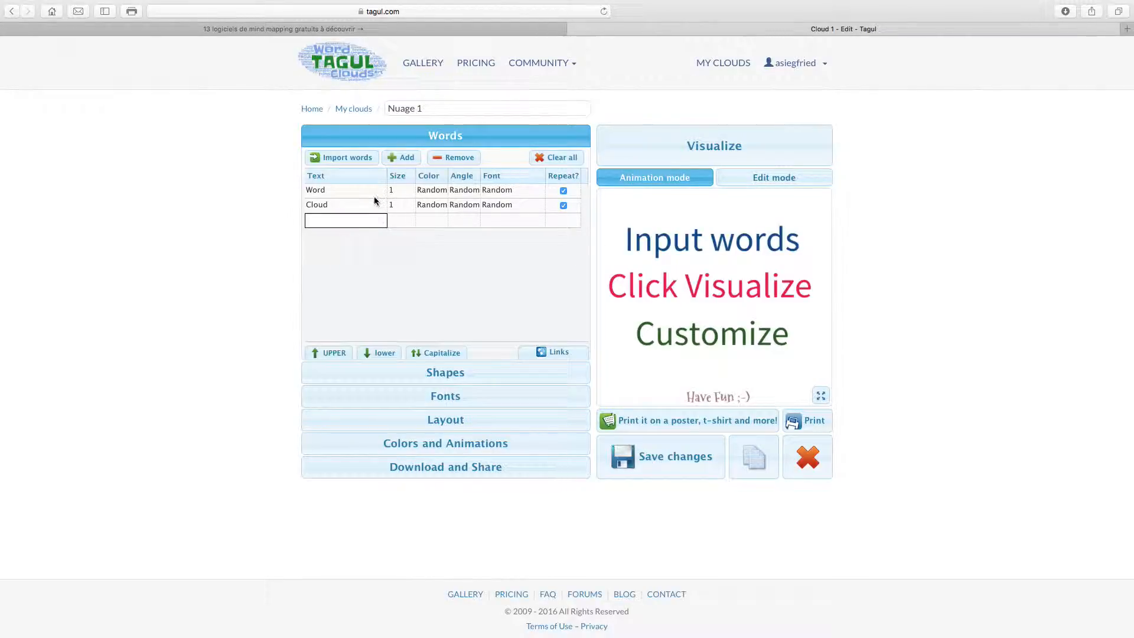
click(373, 188)
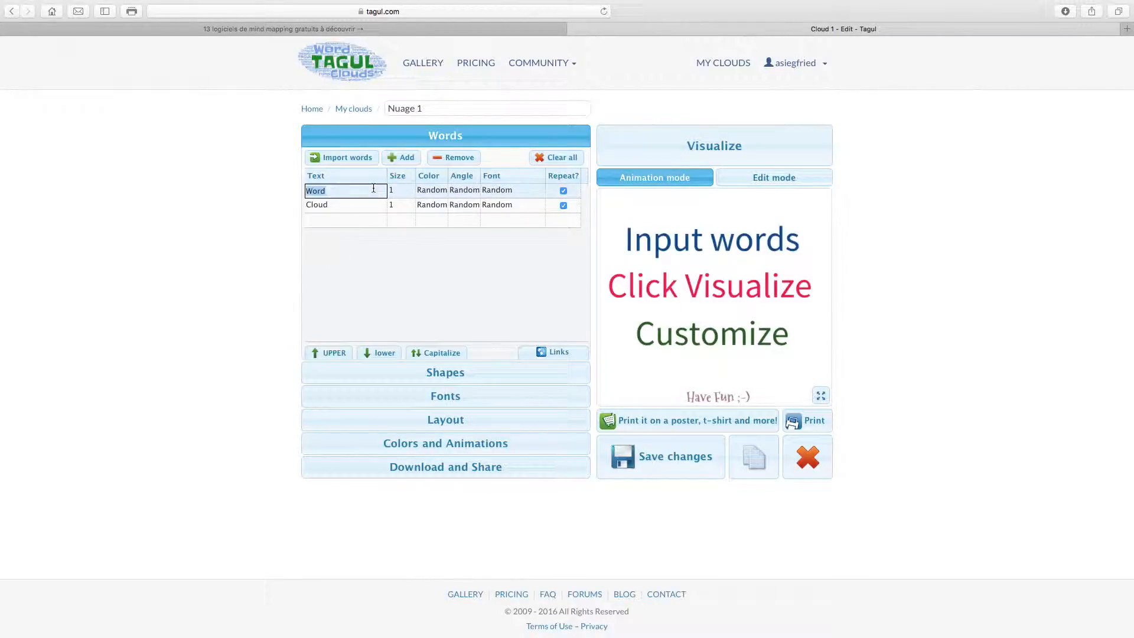
text(Vente)
click(376, 208)
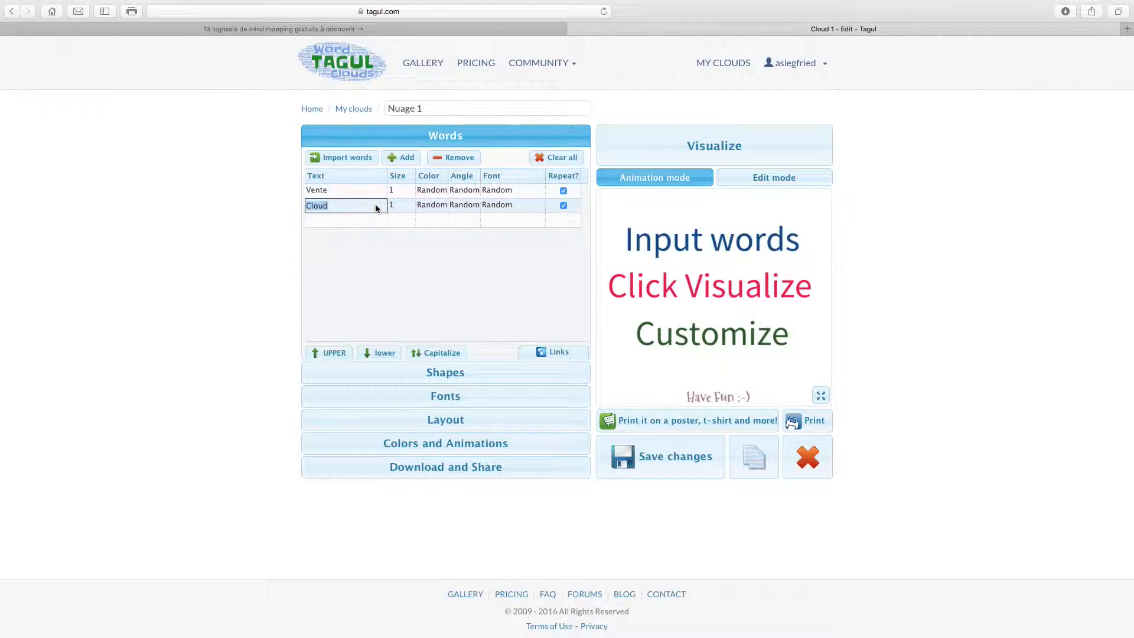
text(Clioent)
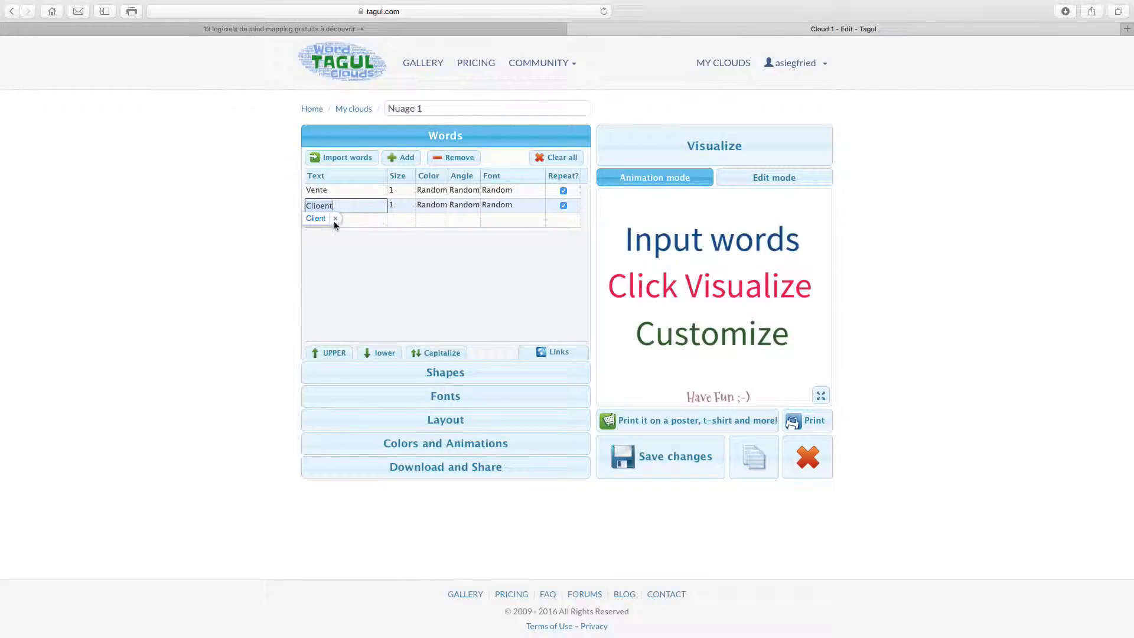
Add the words 2VEVS, Economie, Have fun and Eclair as new rows
click(331, 222)
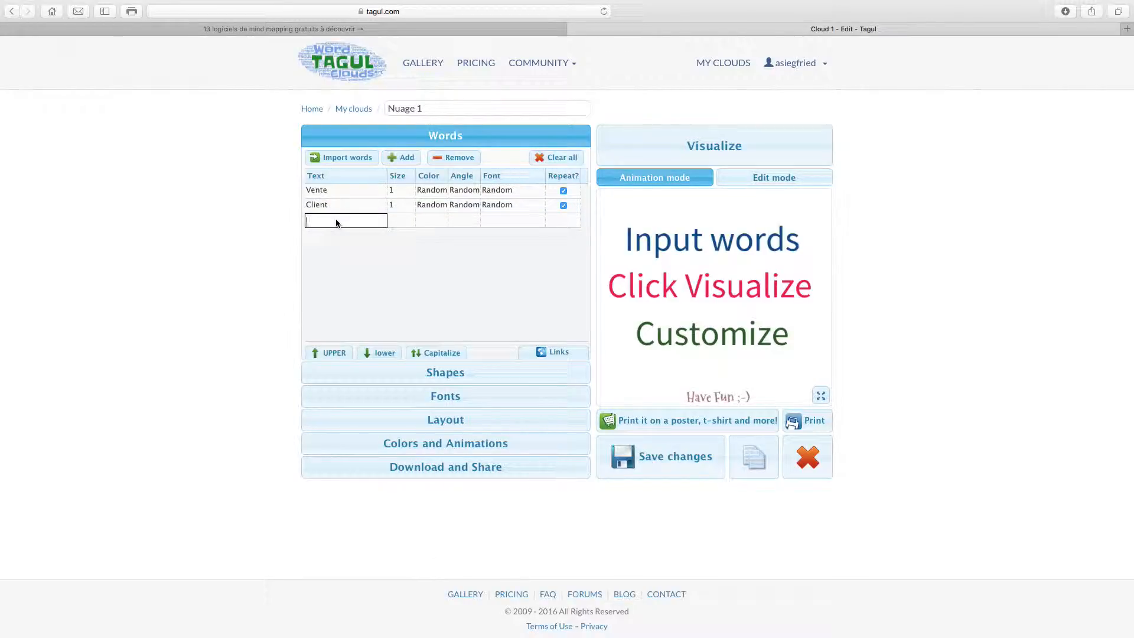
text(2VEVS)
key(Return)
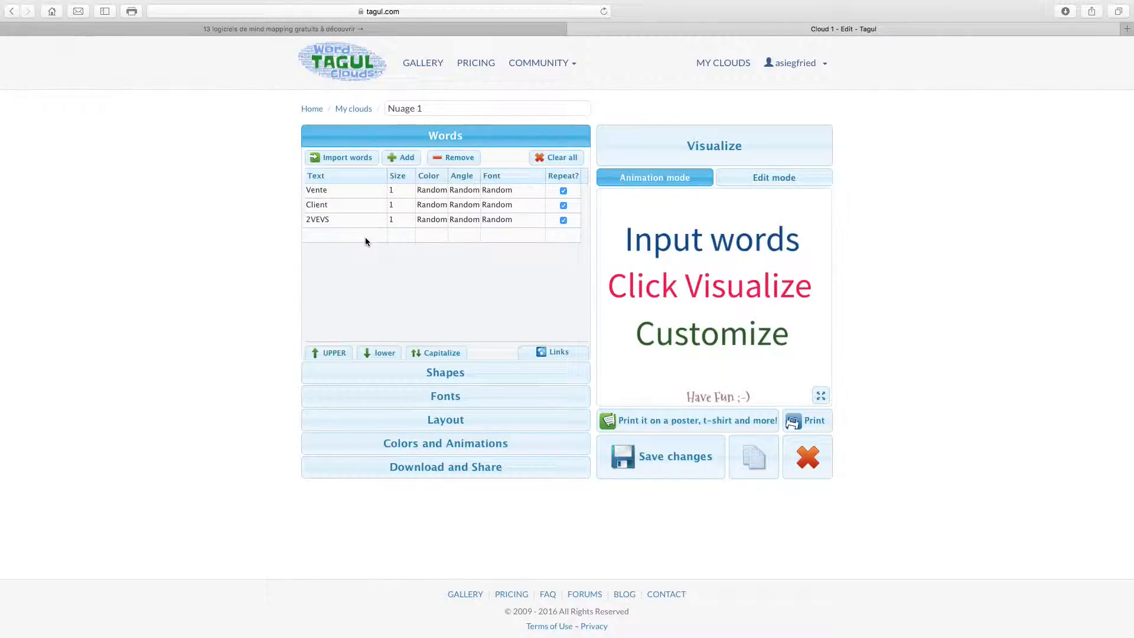
click(365, 236)
text(Economie)
click(351, 248)
click(344, 251)
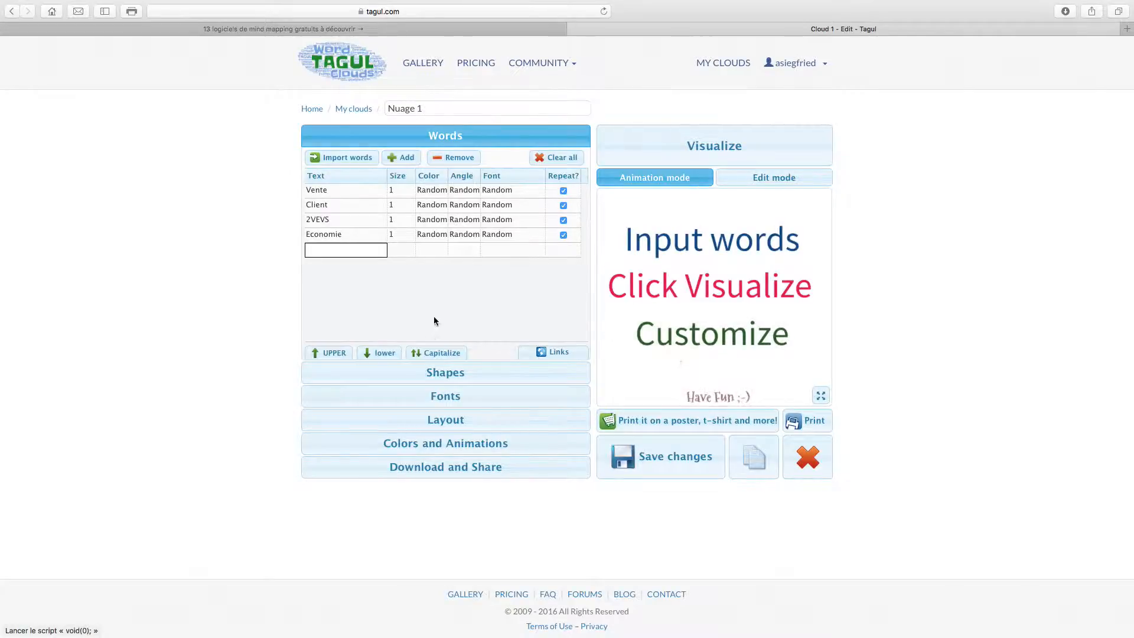
text(Have fun)
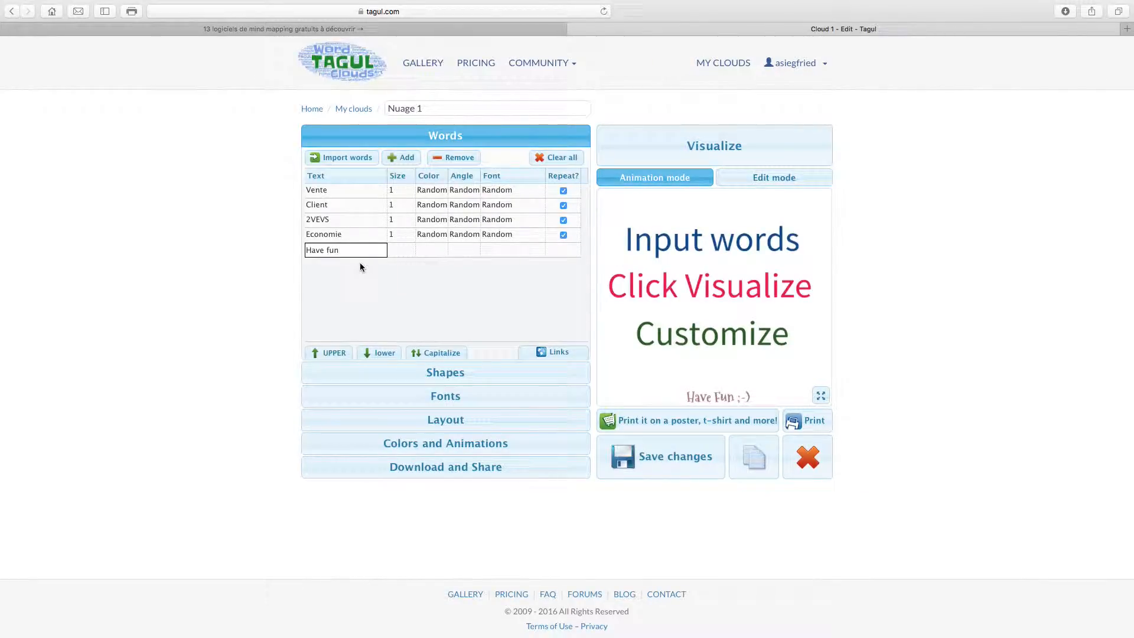
key(Return)
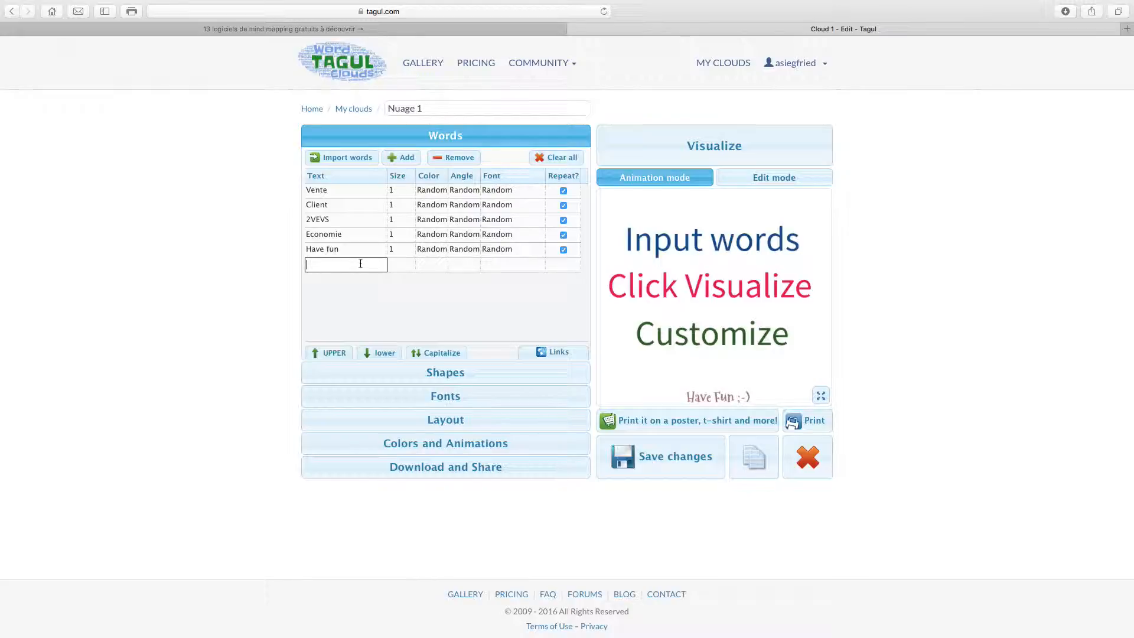
text(Eclair)
click(358, 298)
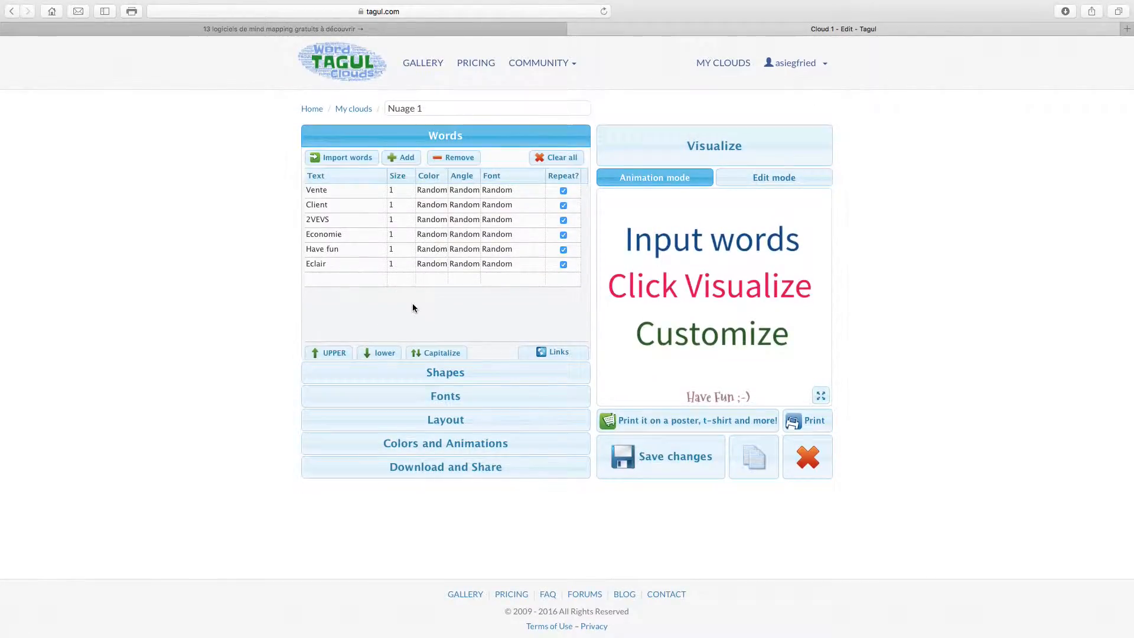
Choose the teddy bear shape for the cloud
click(455, 373)
scroll(449, 331, down, 5)
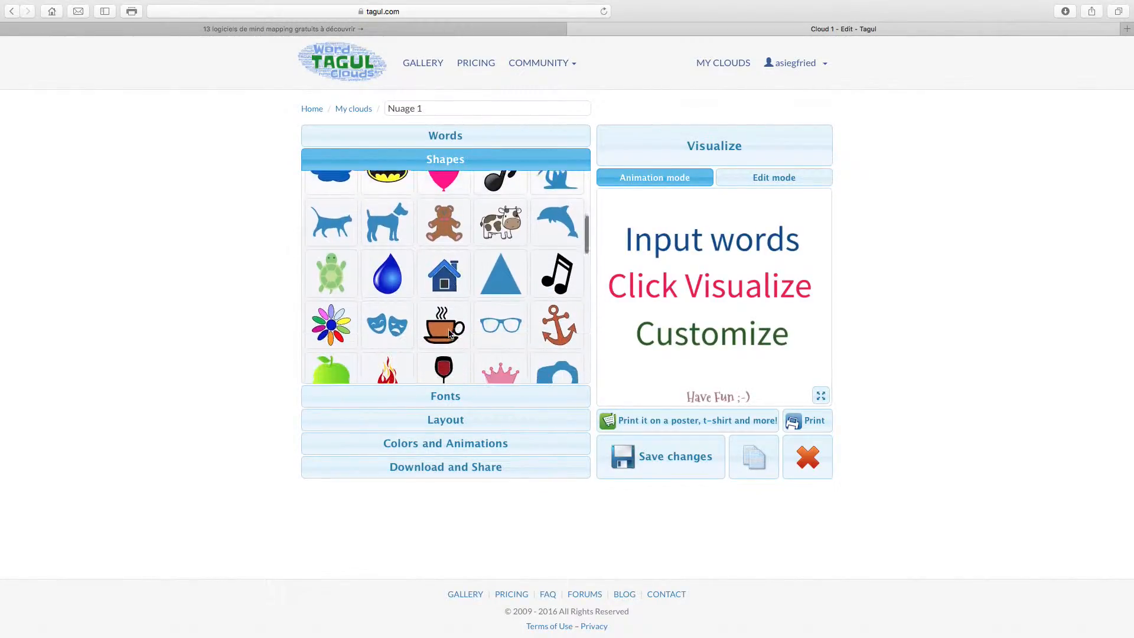
scroll(449, 334, up, 5)
scroll(449, 334, down, 3)
scroll(449, 334, up, 3)
scroll(449, 333, down, 3)
scroll(509, 339, up, 1)
click(456, 292)
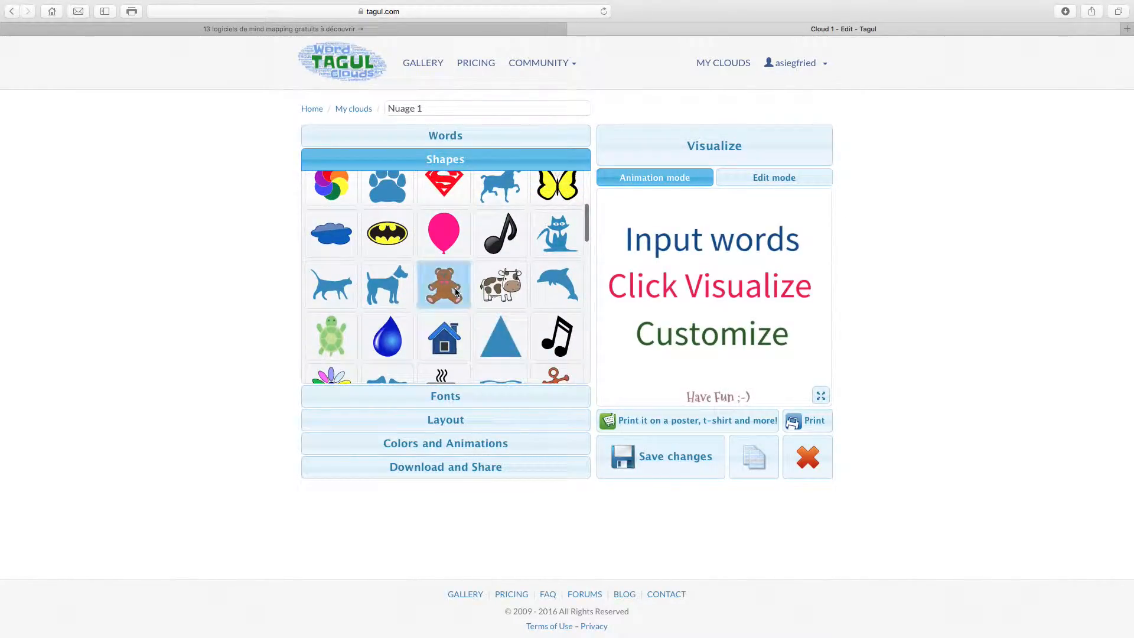
Tick League Gothic Regular in the cloud's font list
click(451, 401)
scroll(451, 400, down, 10)
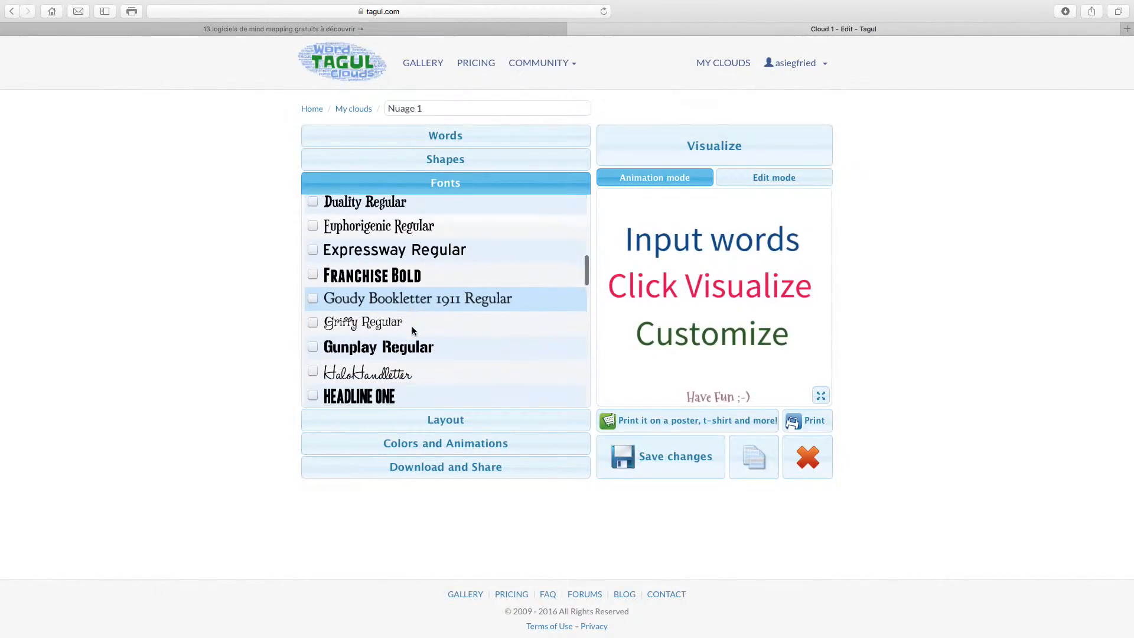
scroll(412, 331, down, 3)
scroll(412, 331, up, 7)
scroll(413, 331, down, 4)
scroll(412, 331, down, 10)
scroll(412, 331, up, 4)
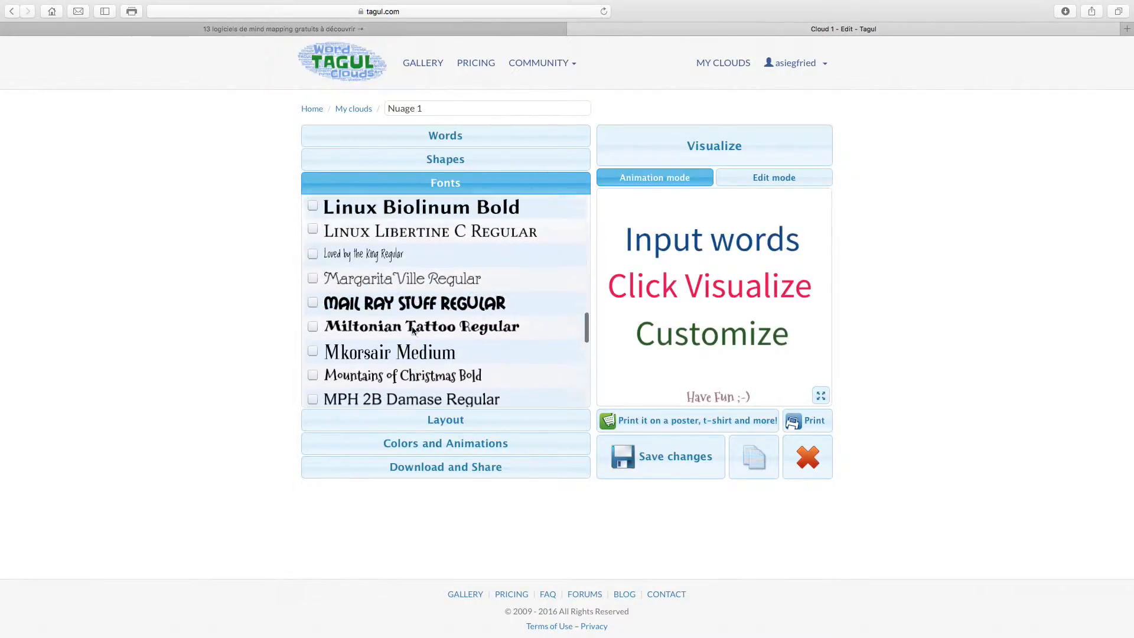
scroll(412, 328, down, 4)
scroll(413, 326, up, 2)
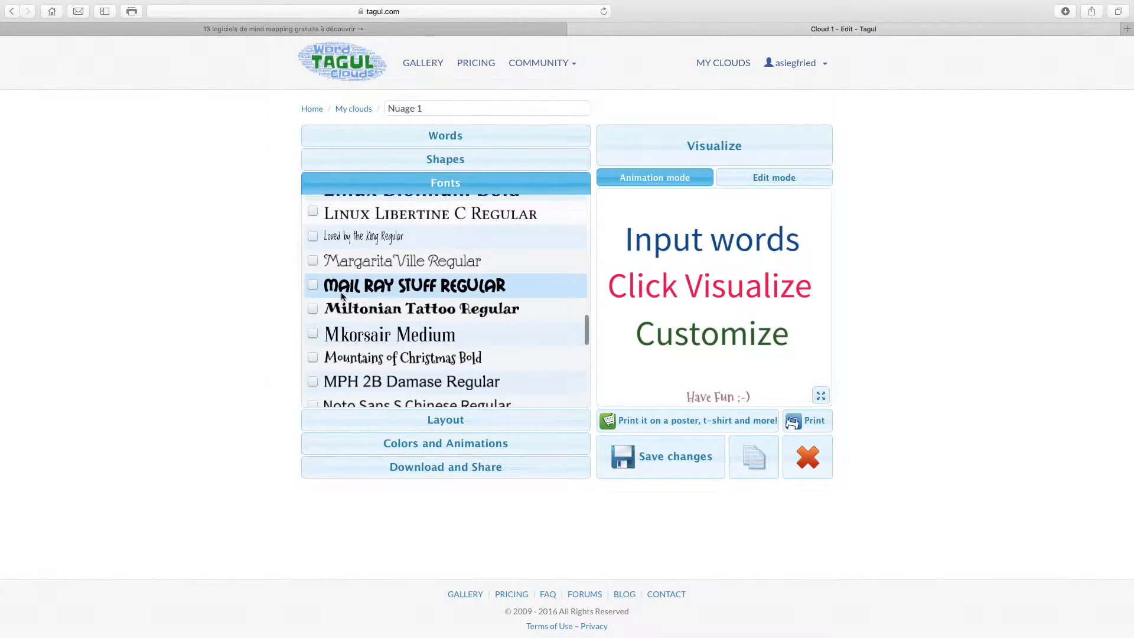
scroll(335, 291, up, 4)
click(313, 209)
Expand the Layout section, then the Colors and Animations settings
click(439, 422)
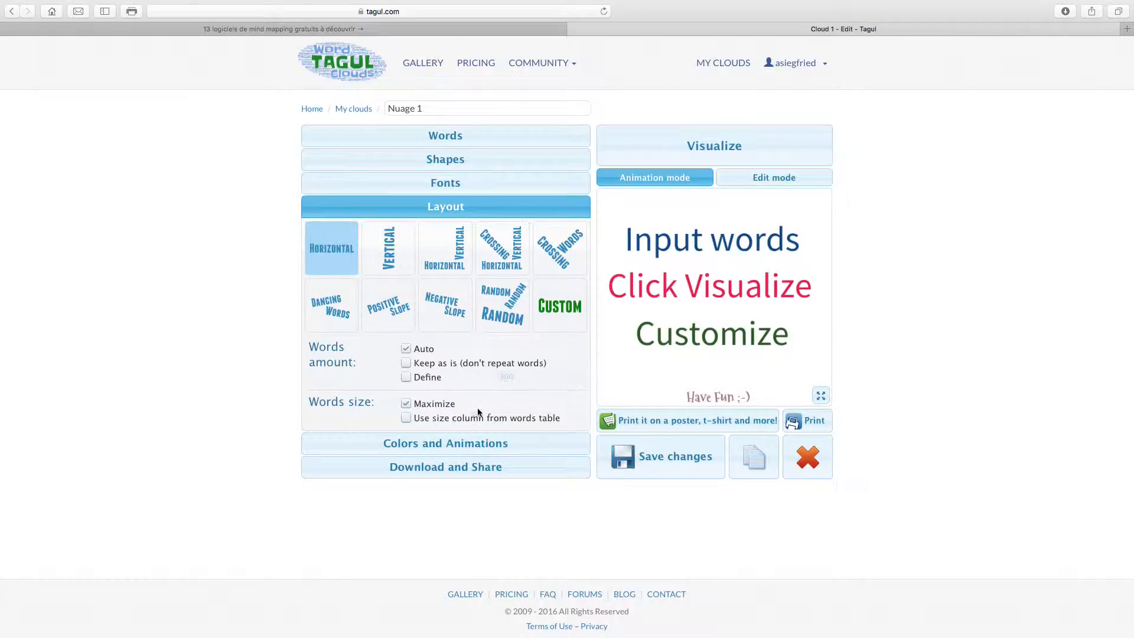
click(468, 445)
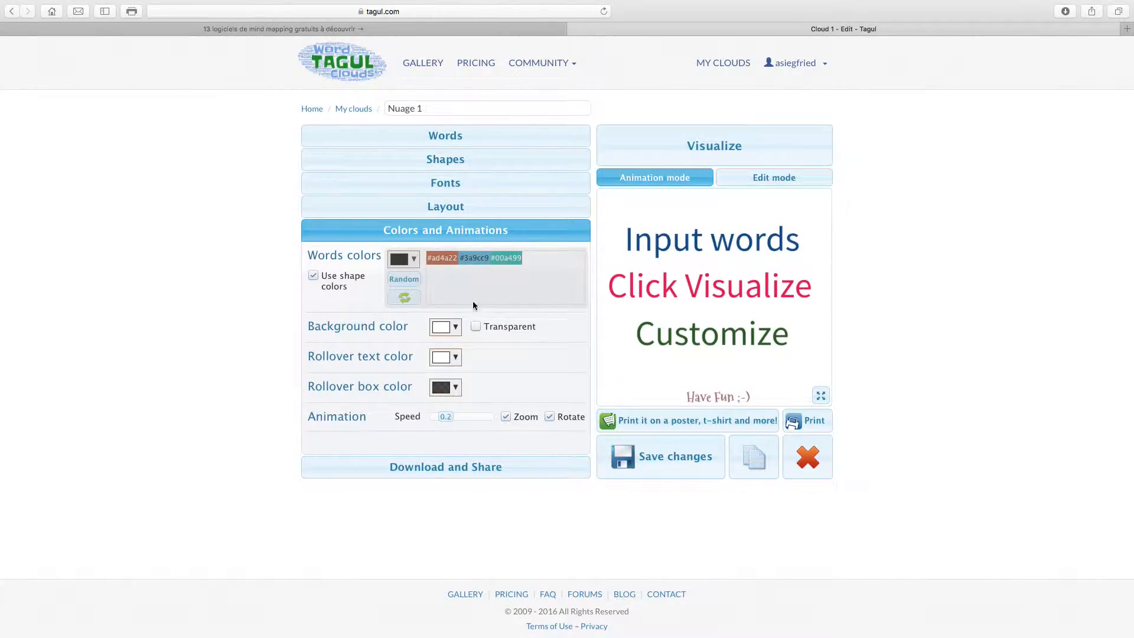
Turn off Use shape colors and replace the default chips with random colours
click(315, 278)
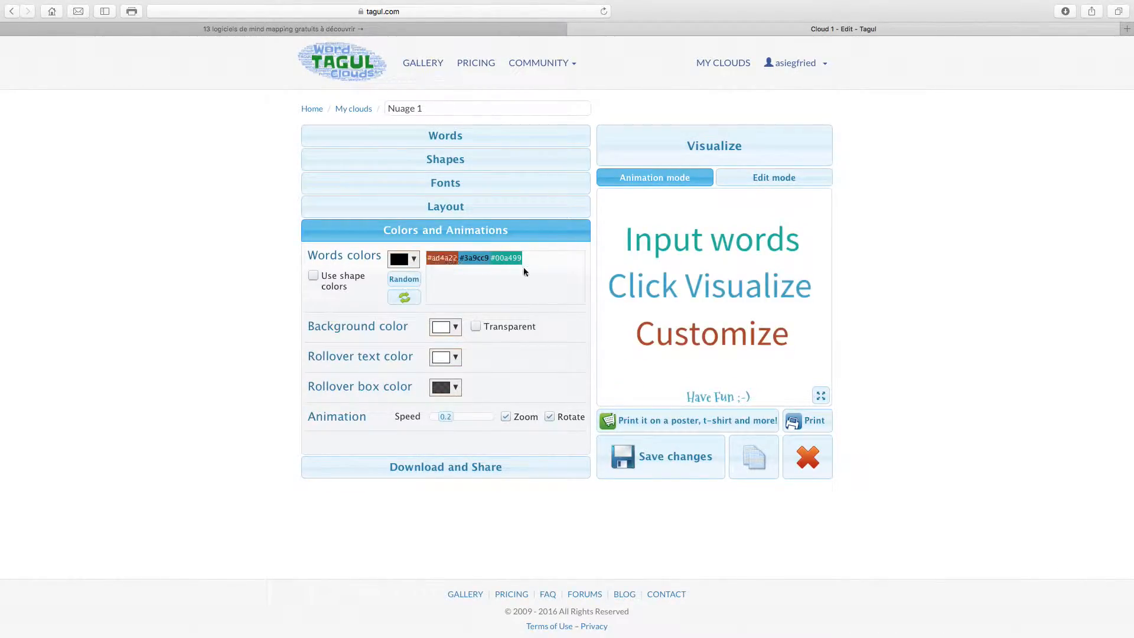
click(507, 260)
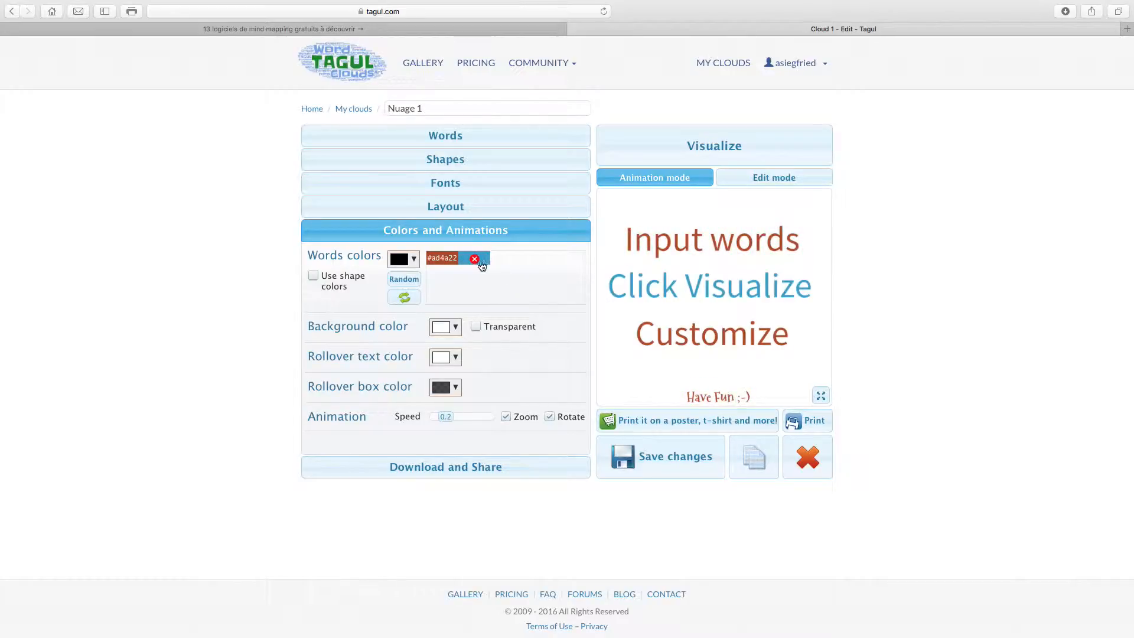
click(474, 260)
click(410, 280)
click(411, 280)
click(410, 280)
click(411, 280)
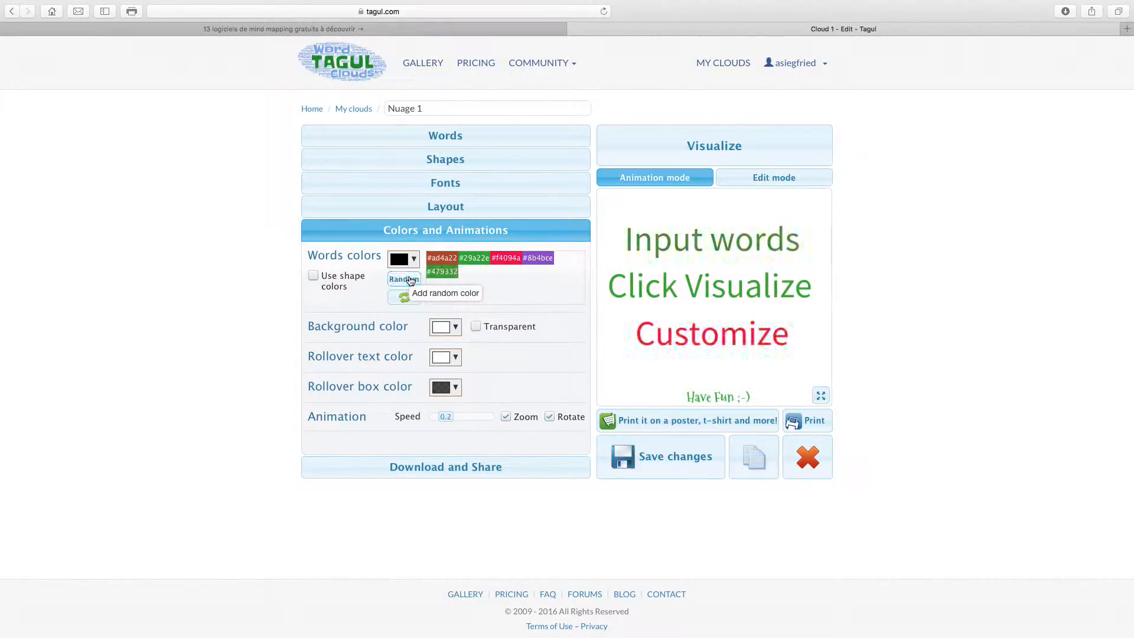
click(443, 272)
click(443, 259)
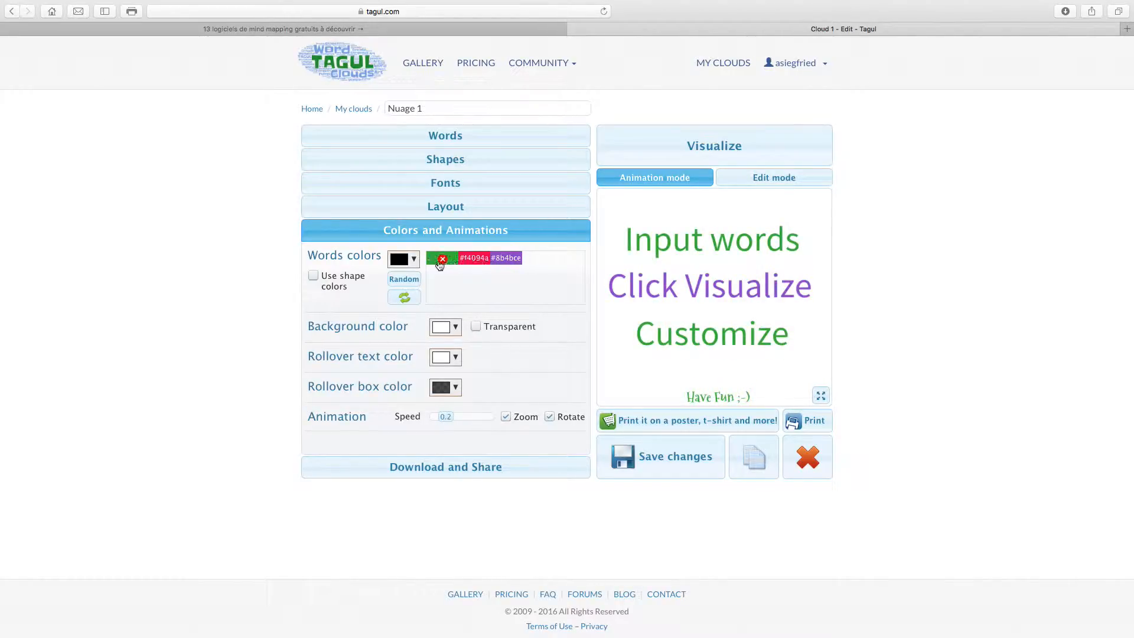
Add the custom cyan colour #12e5f0 to the word palette
click(415, 263)
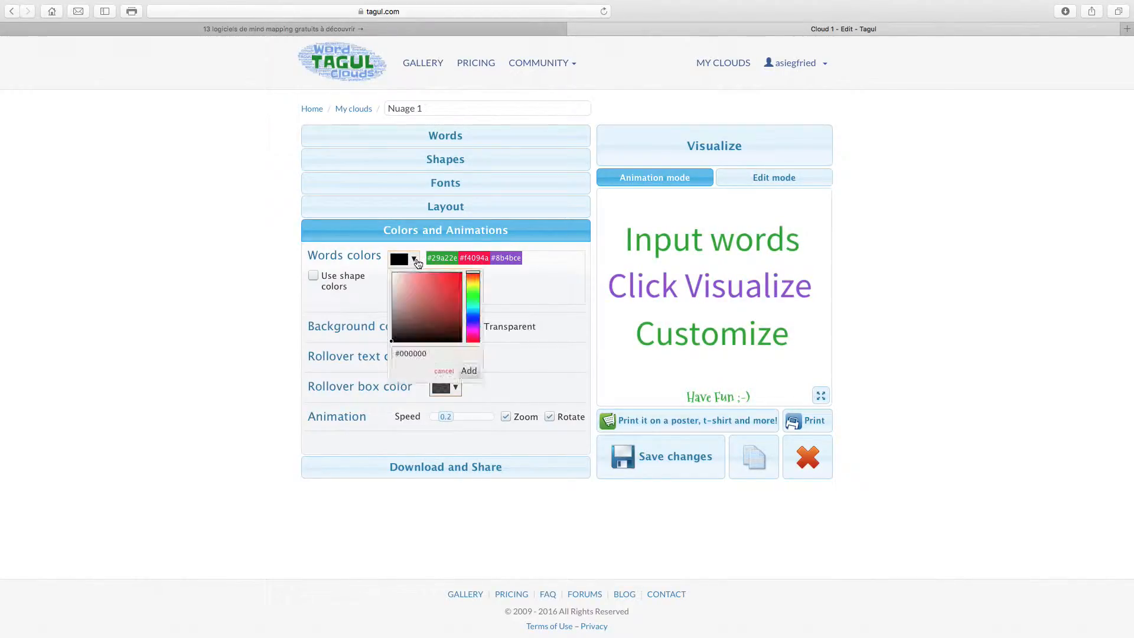
click(475, 307)
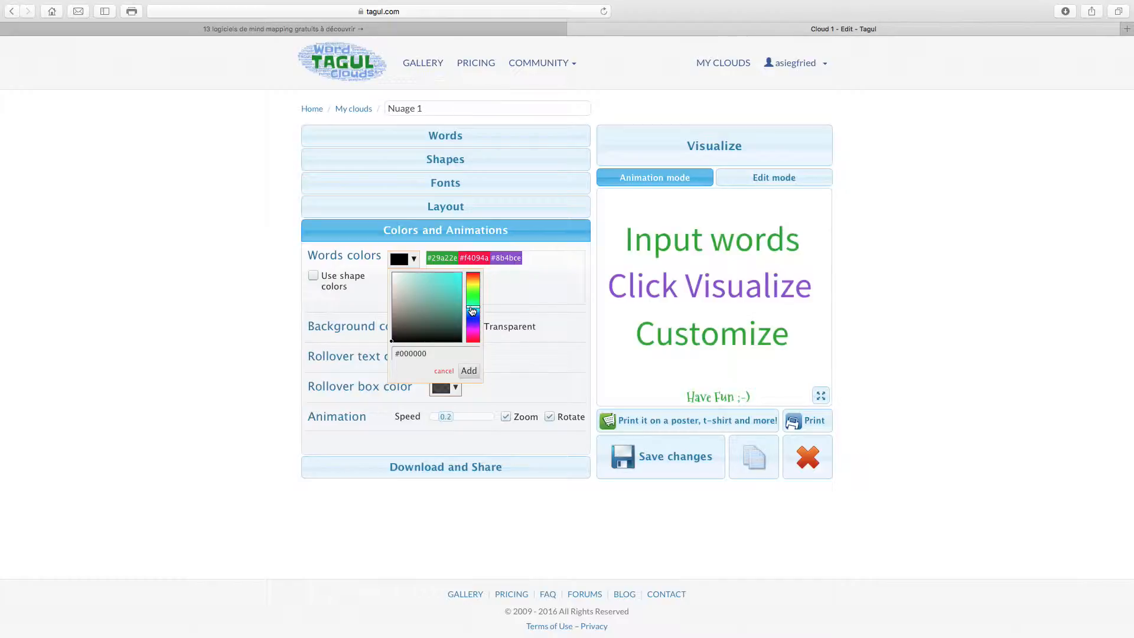
click(456, 275)
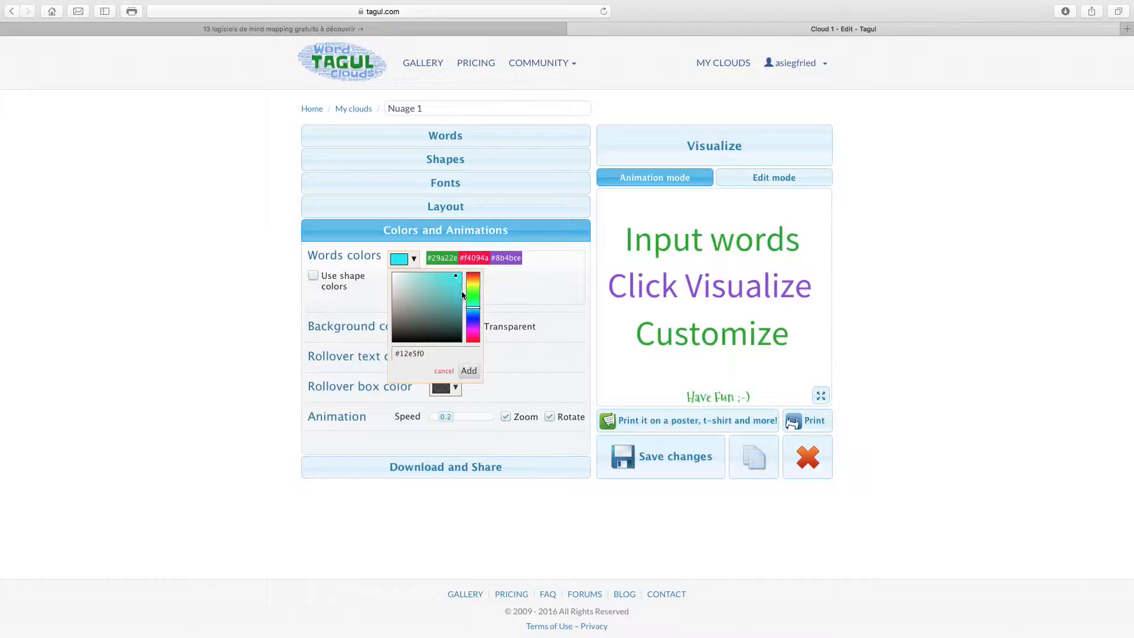
click(470, 371)
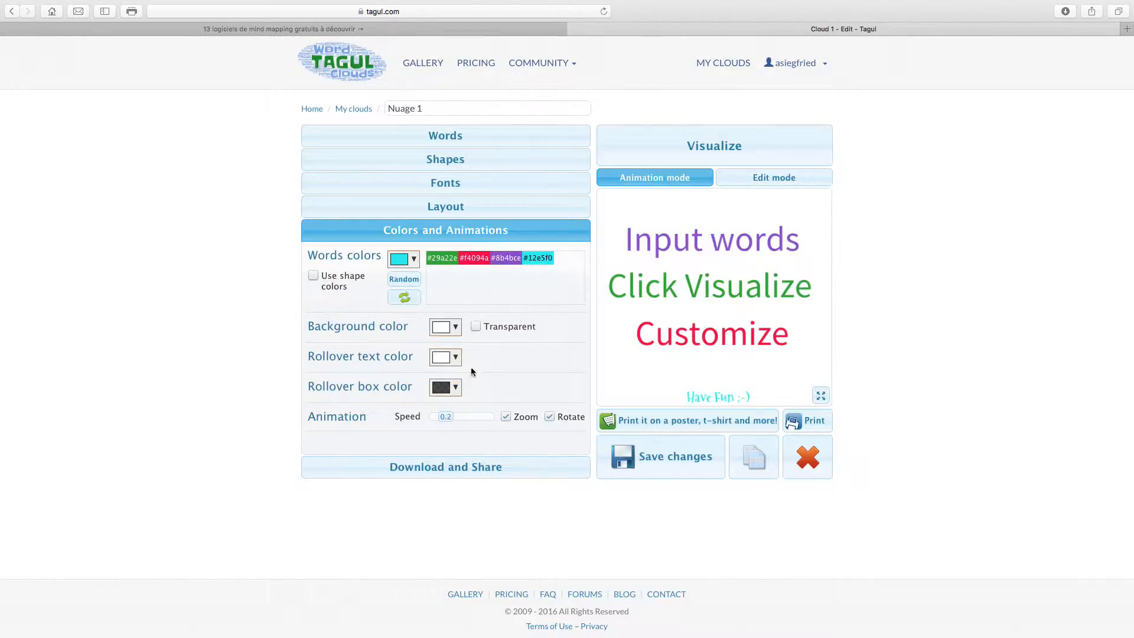
Reshuffle the word colours several times with refresh colours
click(406, 299)
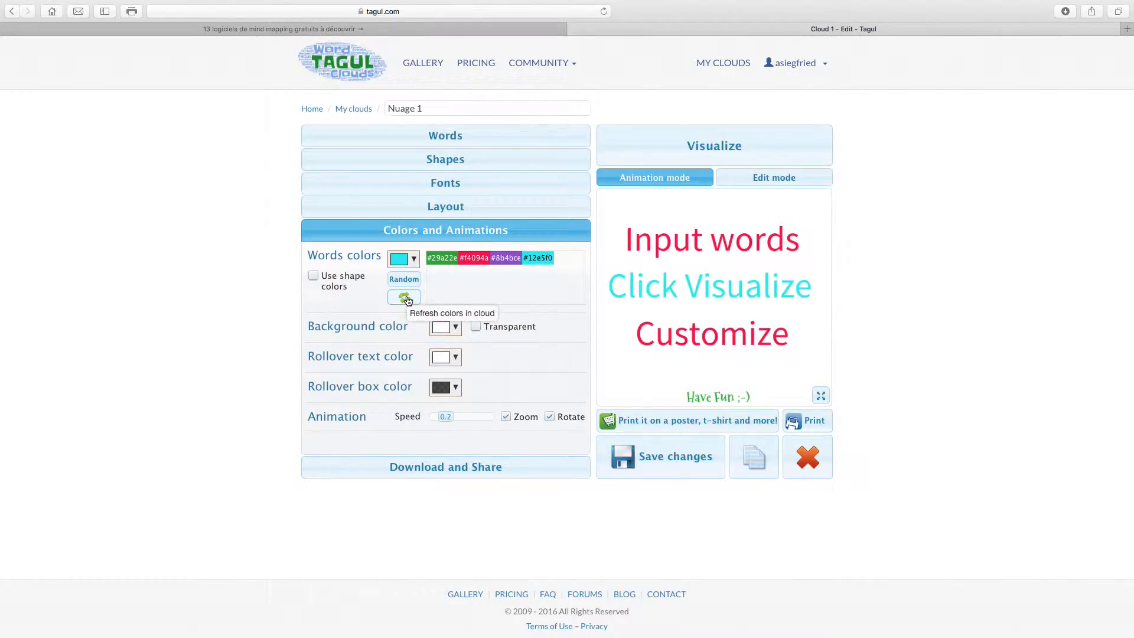
click(407, 301)
click(407, 301)
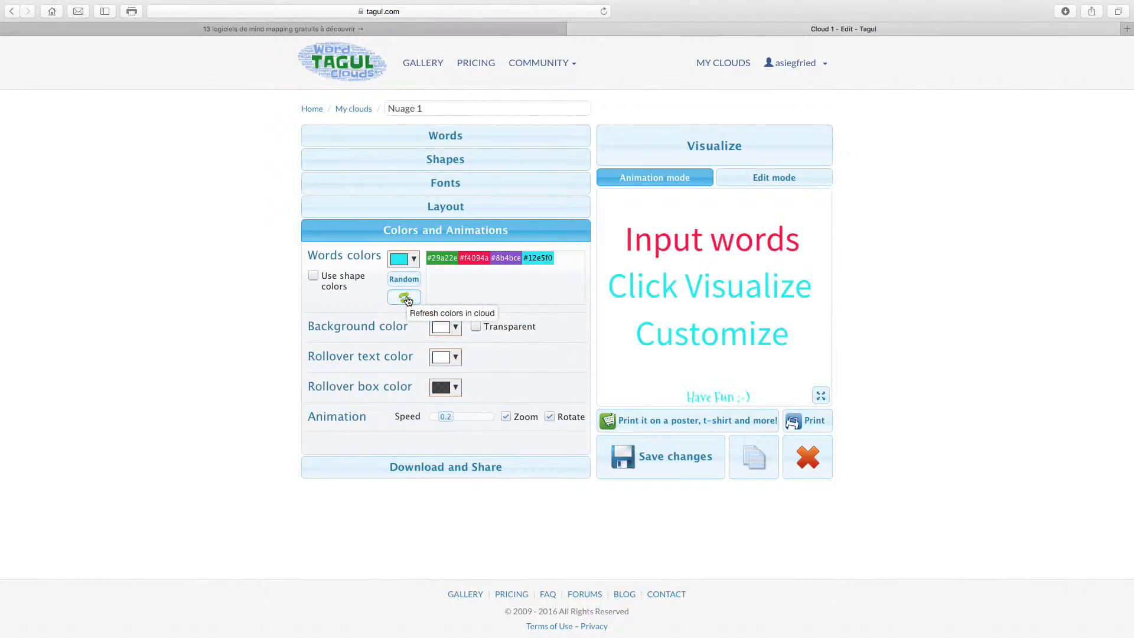
click(404, 300)
click(404, 300)
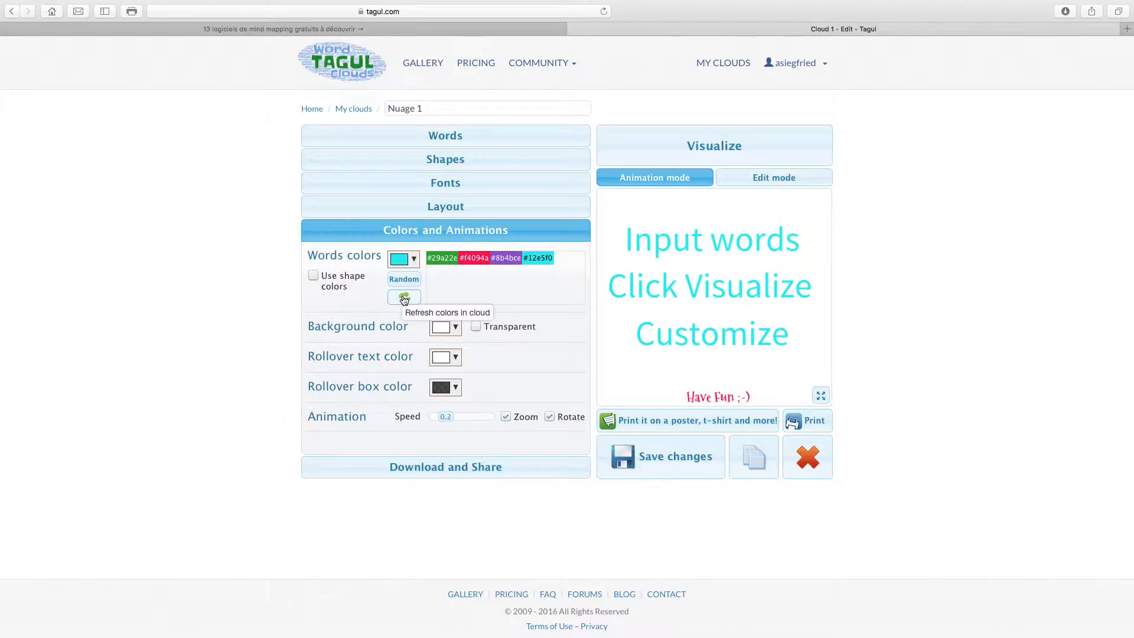
click(404, 301)
click(404, 301)
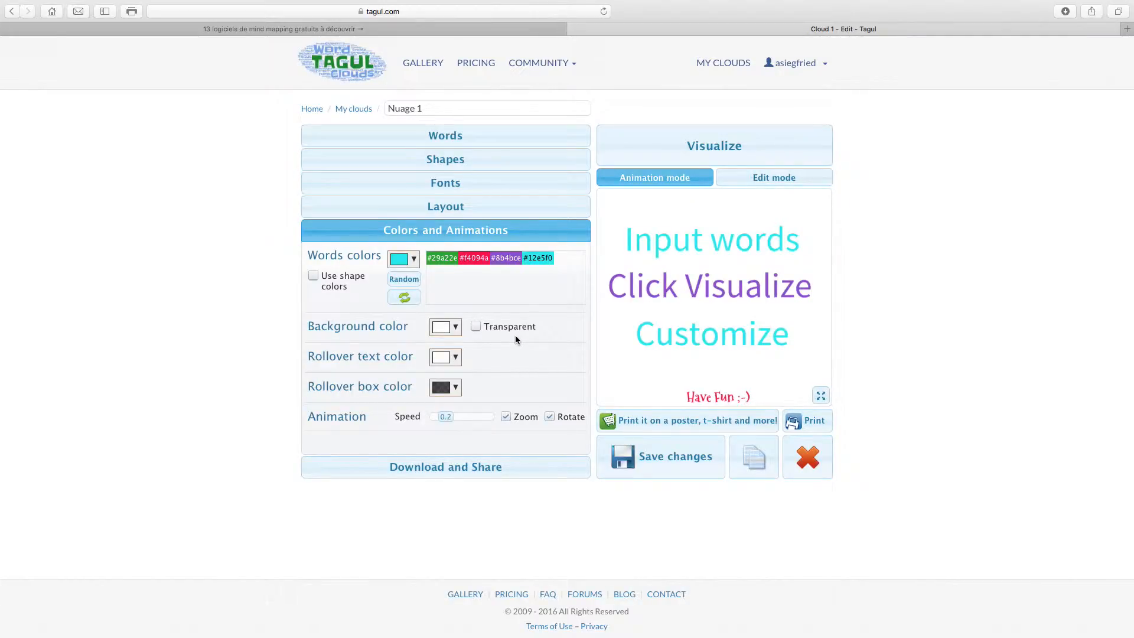
Open Download and Share and render the teddy-bear cloud with Visualize
click(473, 468)
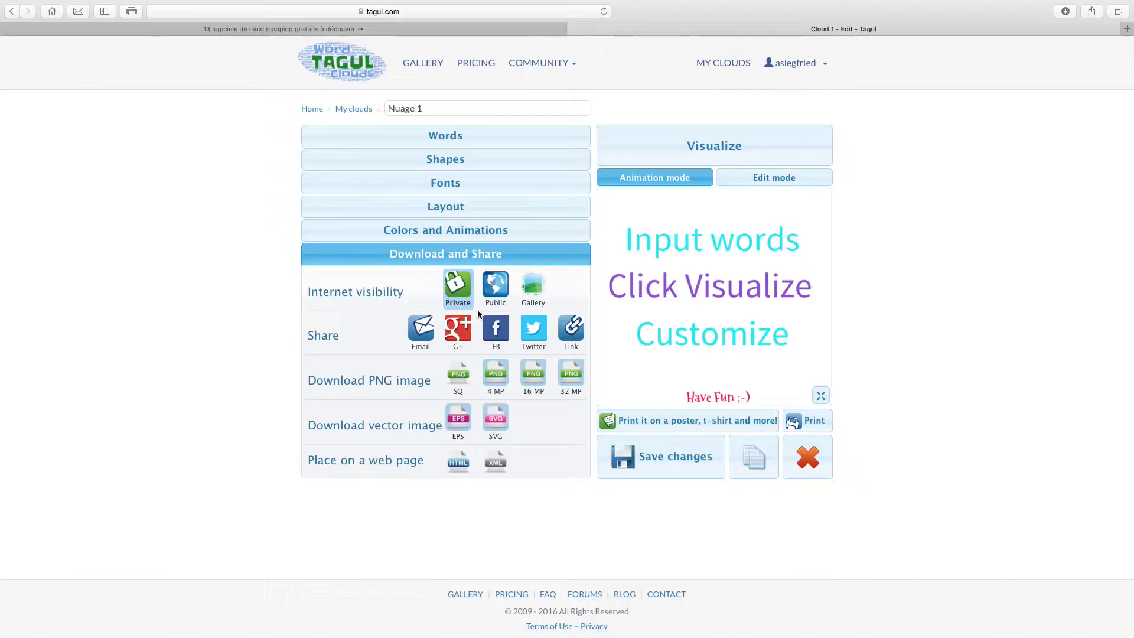
click(726, 147)
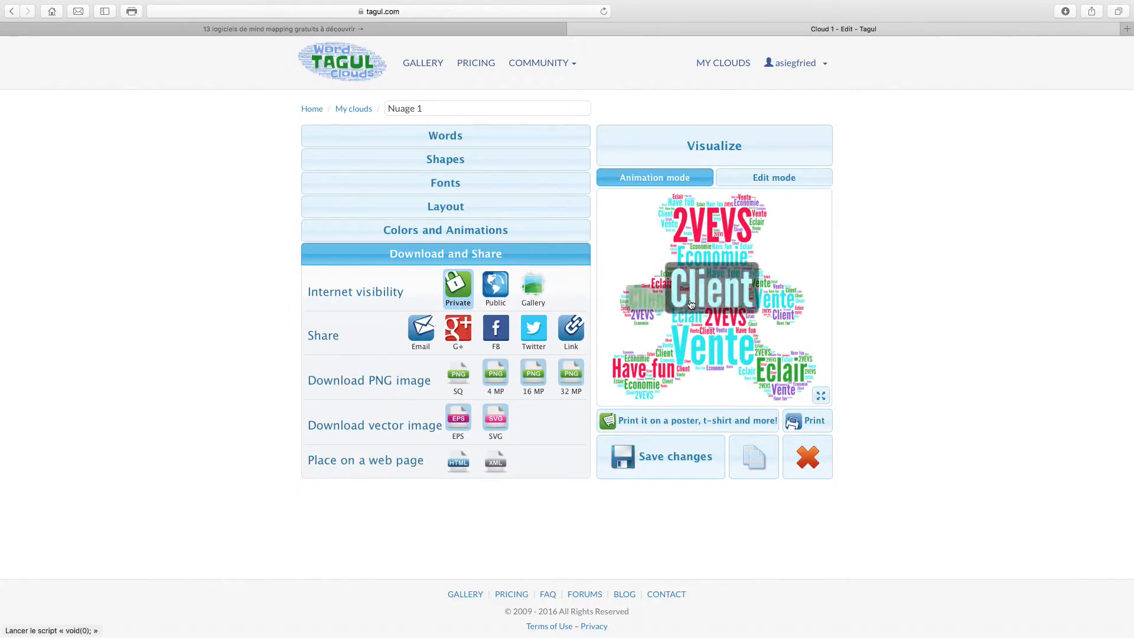
Switch the rendered 'Nuage 1' cloud to Edit mode
click(777, 178)
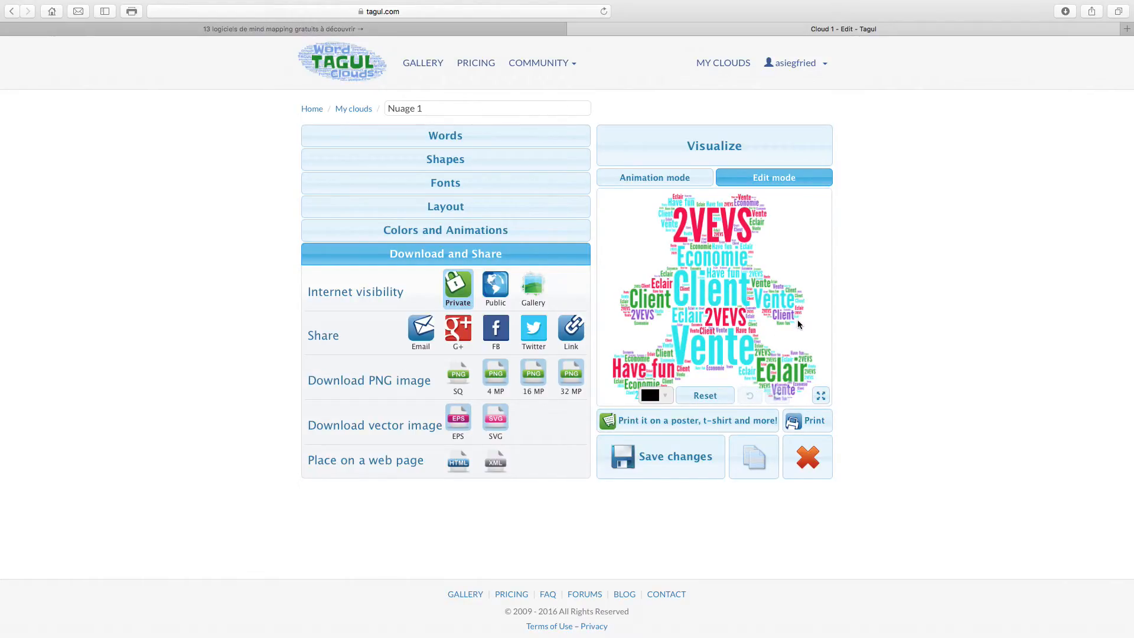
click(823, 420)
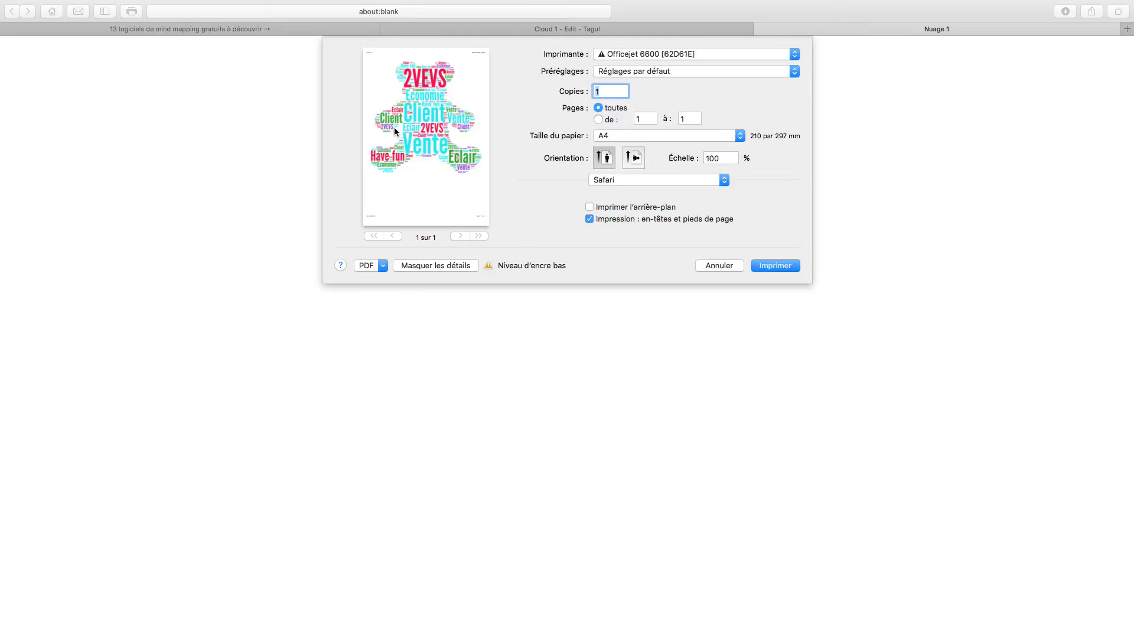
click(720, 266)
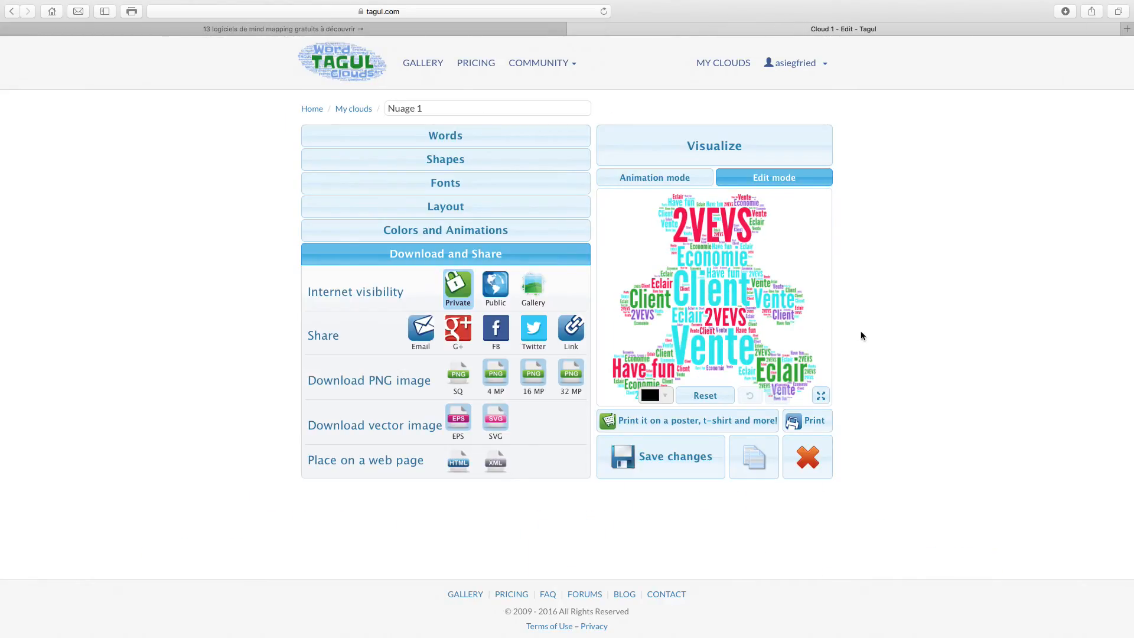